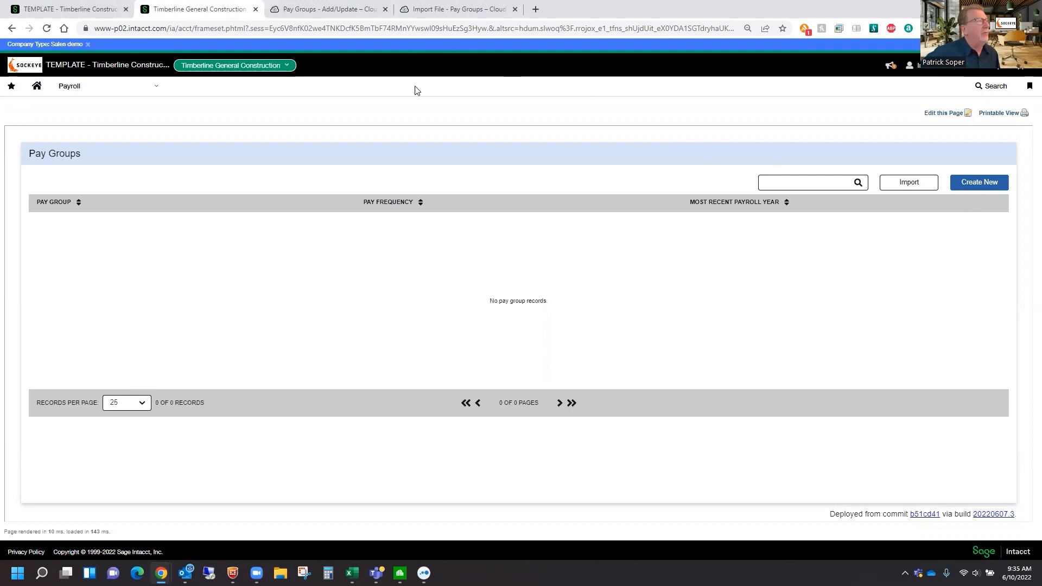
Read through the Pay Groups - Add/Update help article and open the Import File - Pay Groups article.
left_click(318, 12)
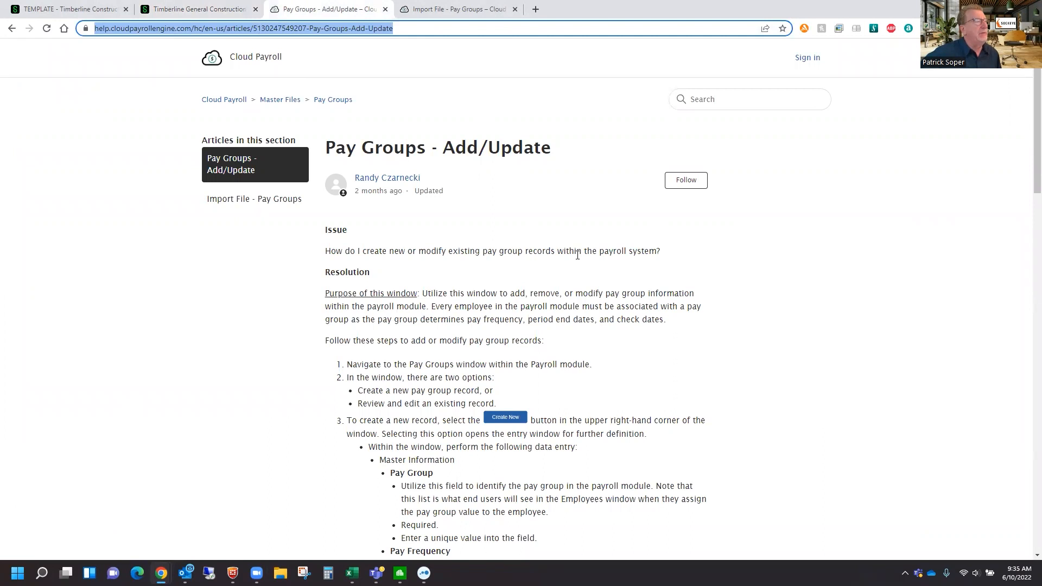
scroll(577, 255, "down", 15)
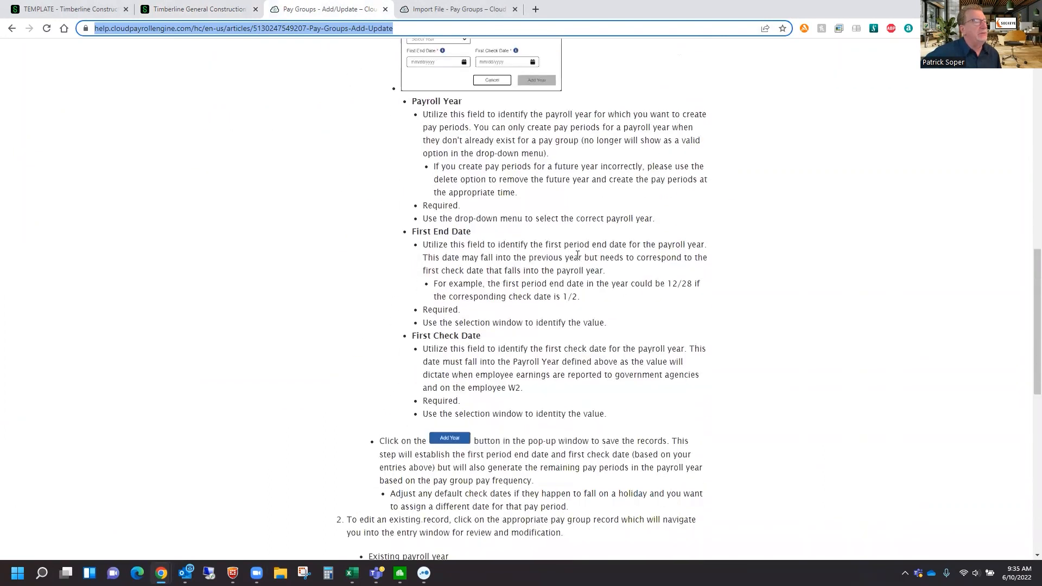
scroll(577, 255, "down", 4)
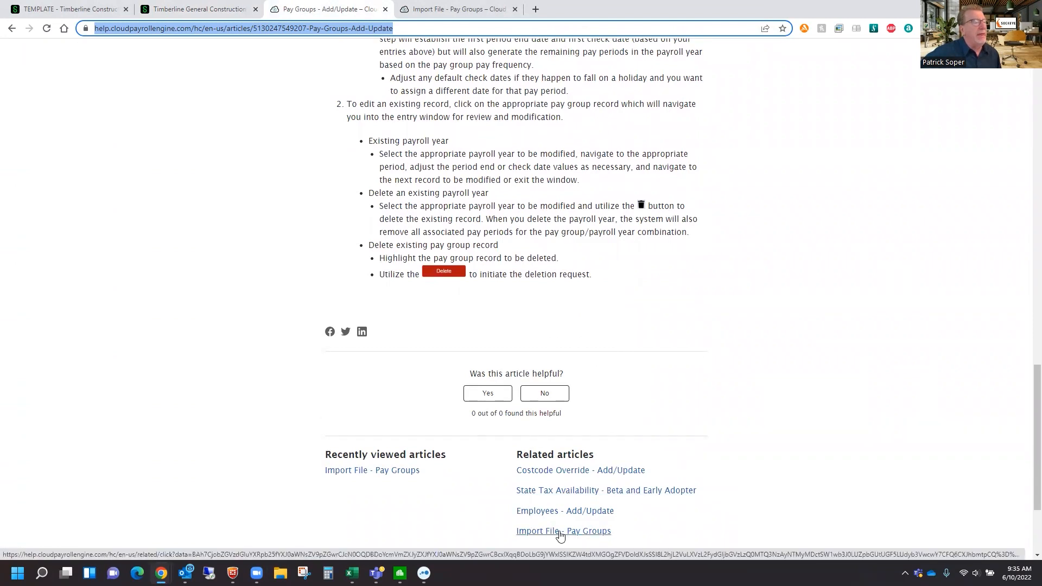
left_click(464, 11)
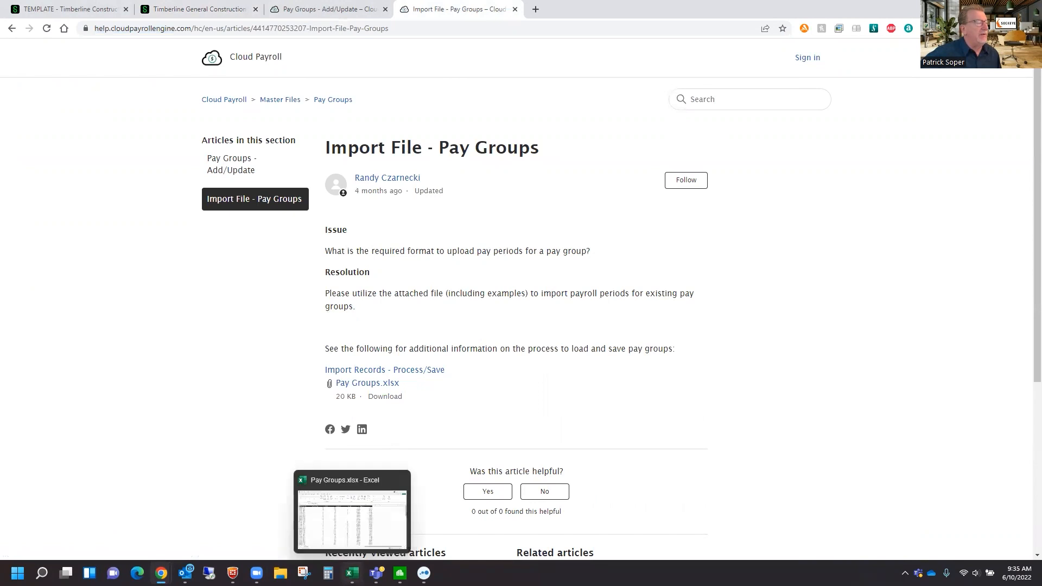
Switch to the Pay Groups.xlsx workbook in Excel and review its Weekly - Hourly, Weekly - Salary and Bi-Weekly pay period rows.
left_click(352, 573)
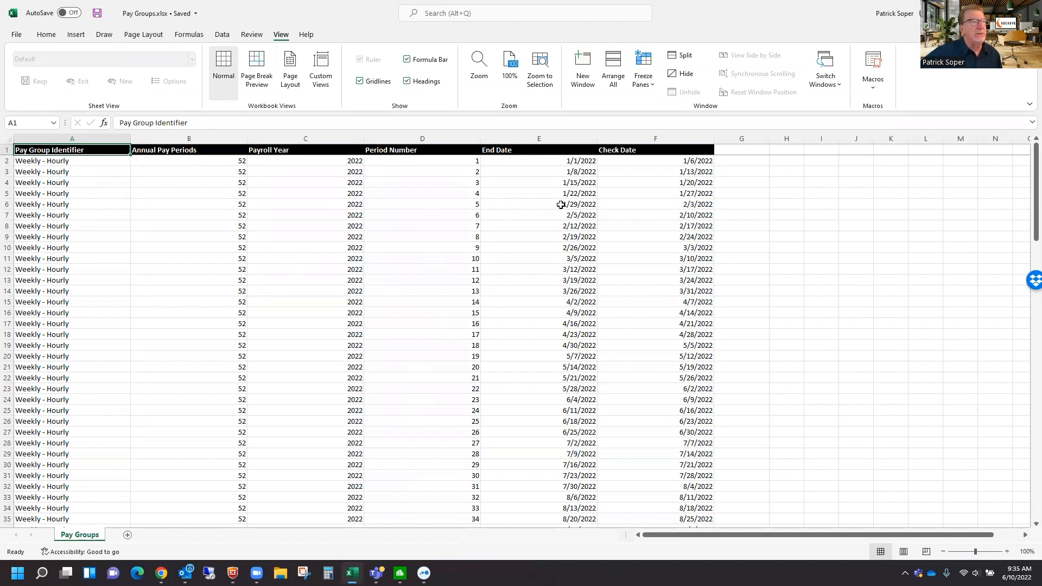
scroll(684, 280, "down", 12)
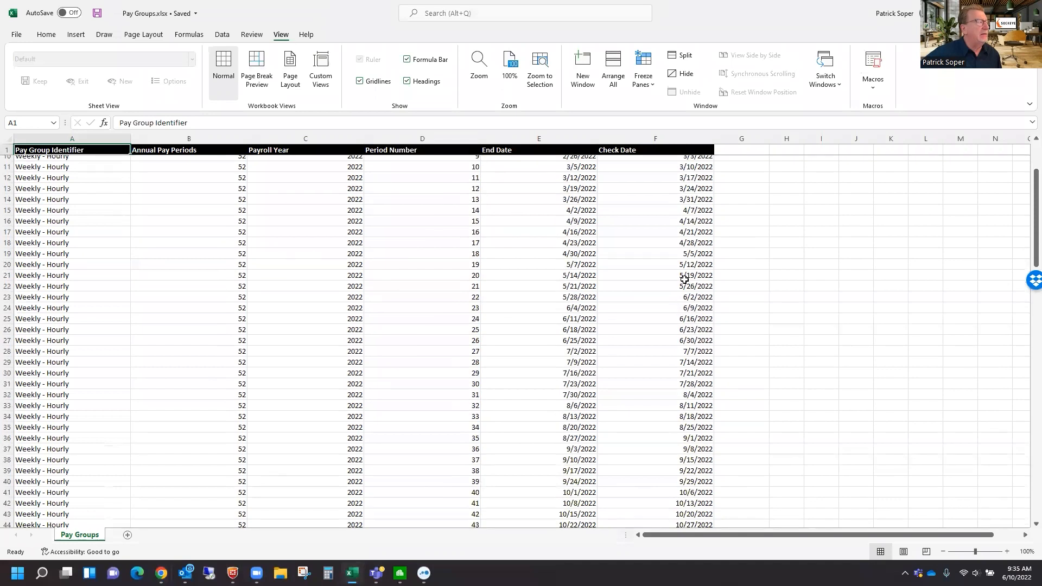
scroll(685, 280, "down", 1)
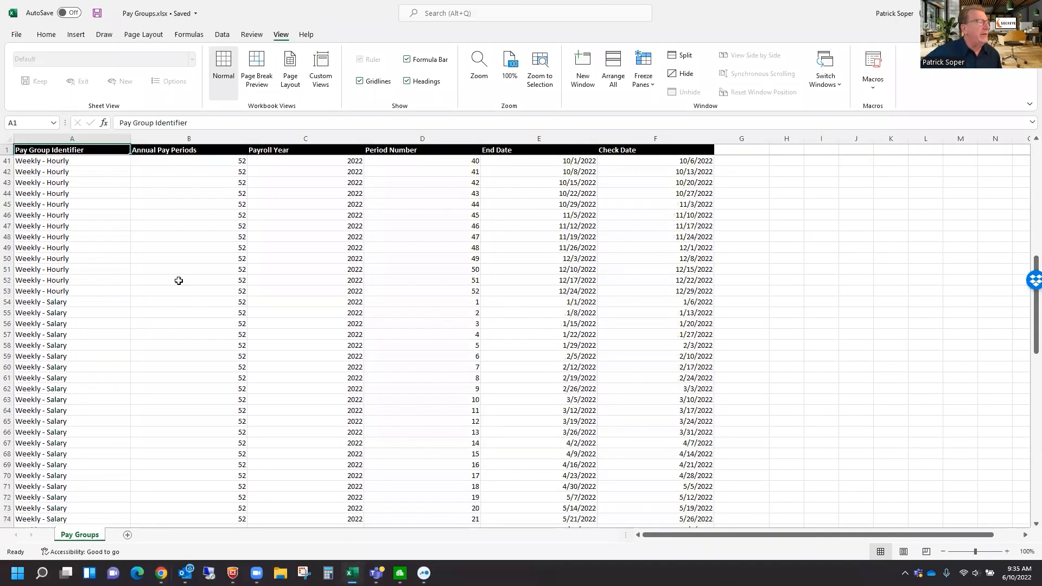
scroll(560, 340, "down", 12)
scroll(561, 340, "down", 5)
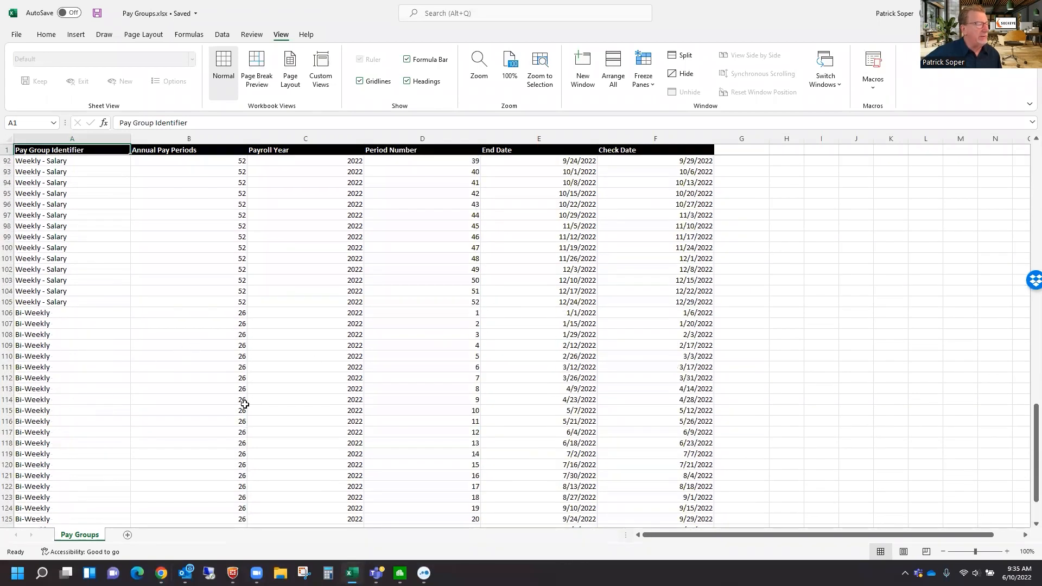
scroll(253, 368, "up", 20)
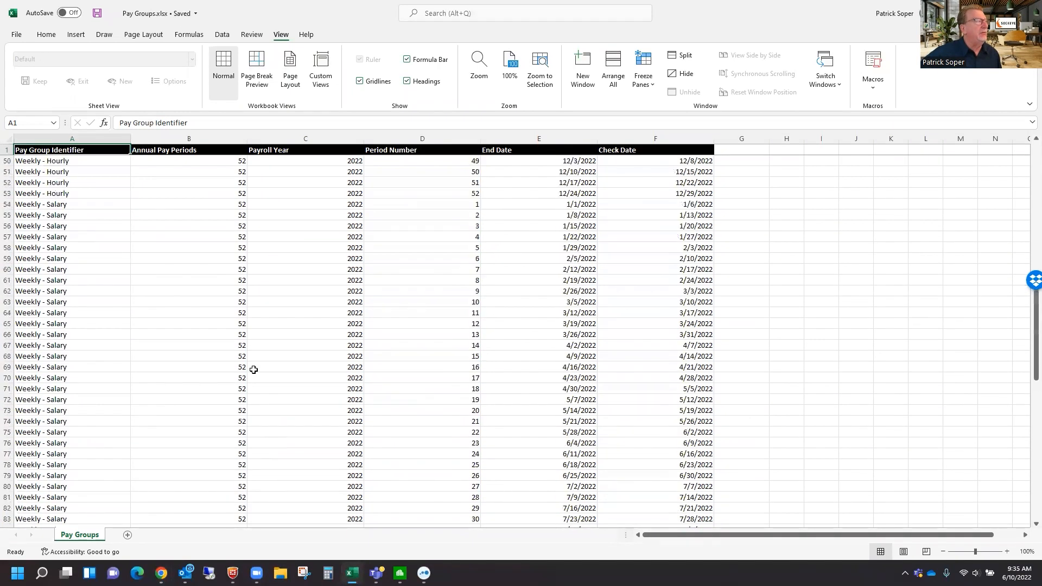
scroll(253, 369, "up", 9)
left_click(39, 161)
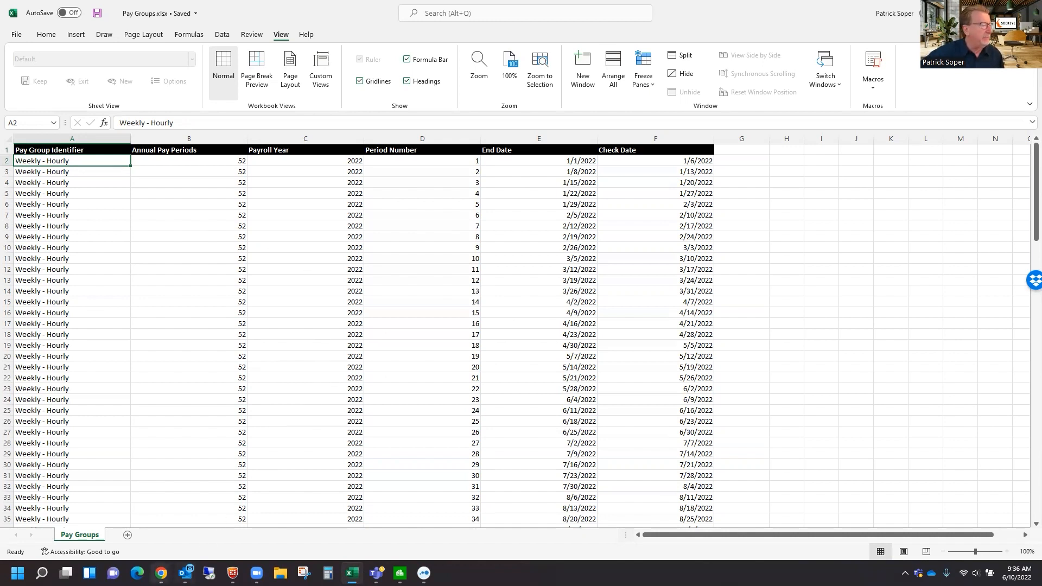
Return to the Timberline General Construction company in Sage Intacct and open the payroll import for Pay Group Records.
mouse_move(162, 572)
left_click(204, 545)
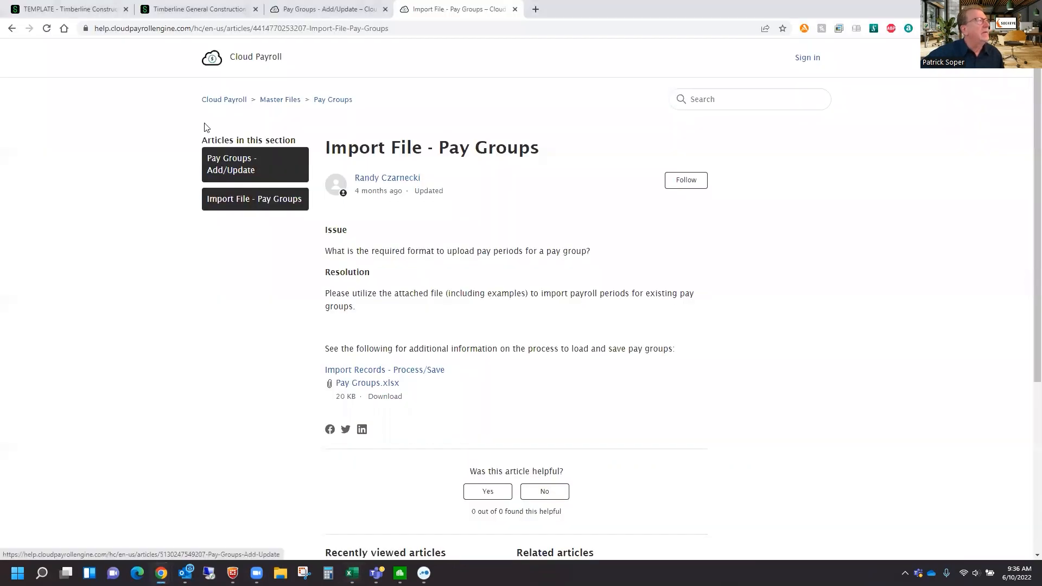
left_click(197, 11)
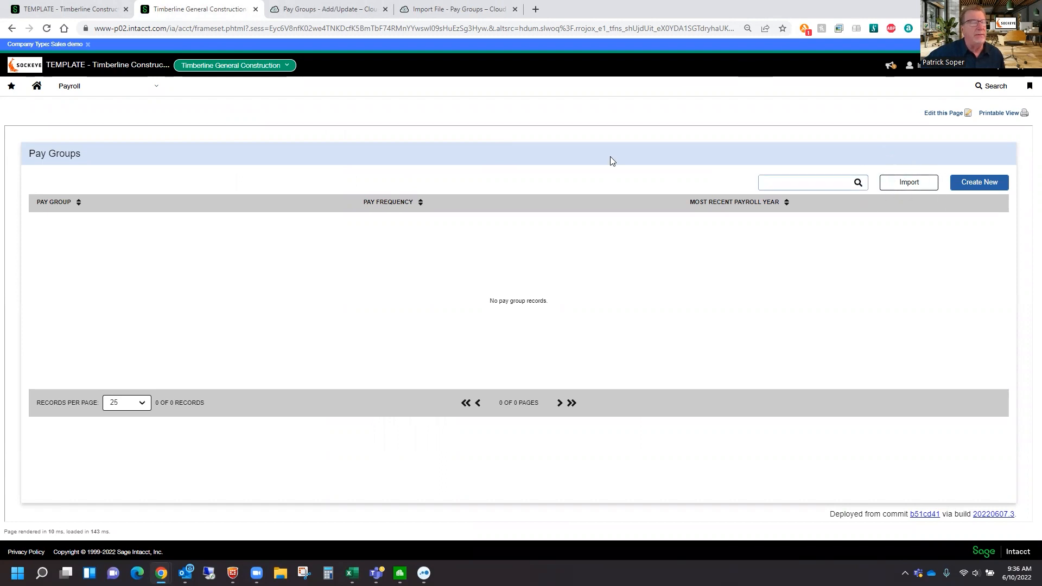
left_click(77, 88)
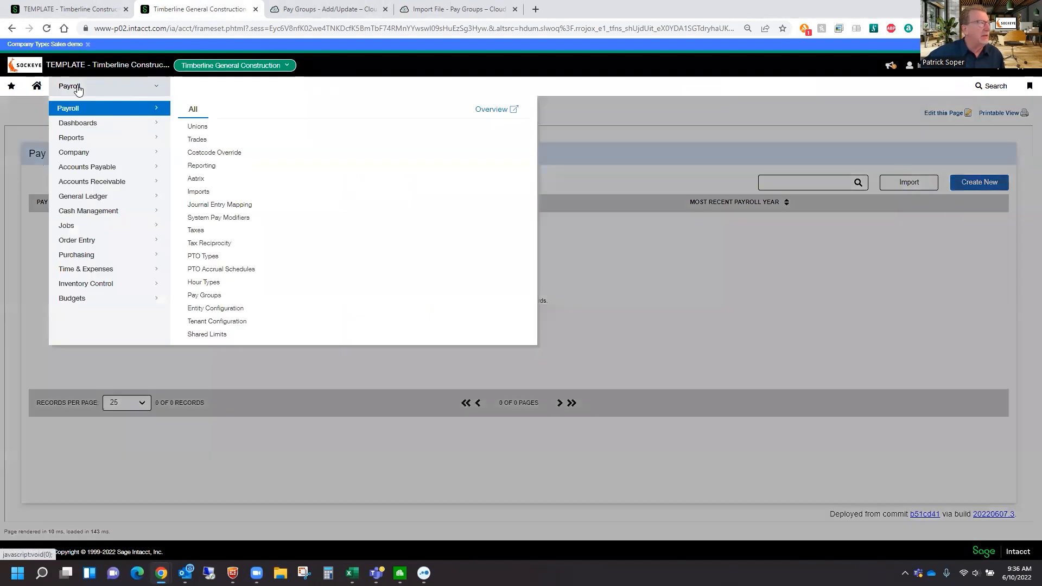
left_click(196, 192)
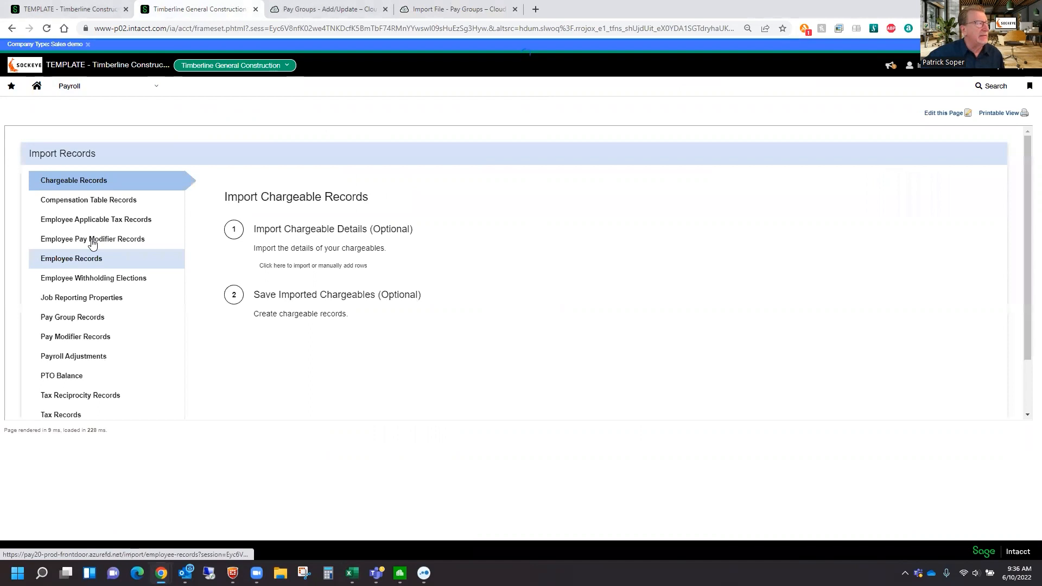
left_click(82, 319)
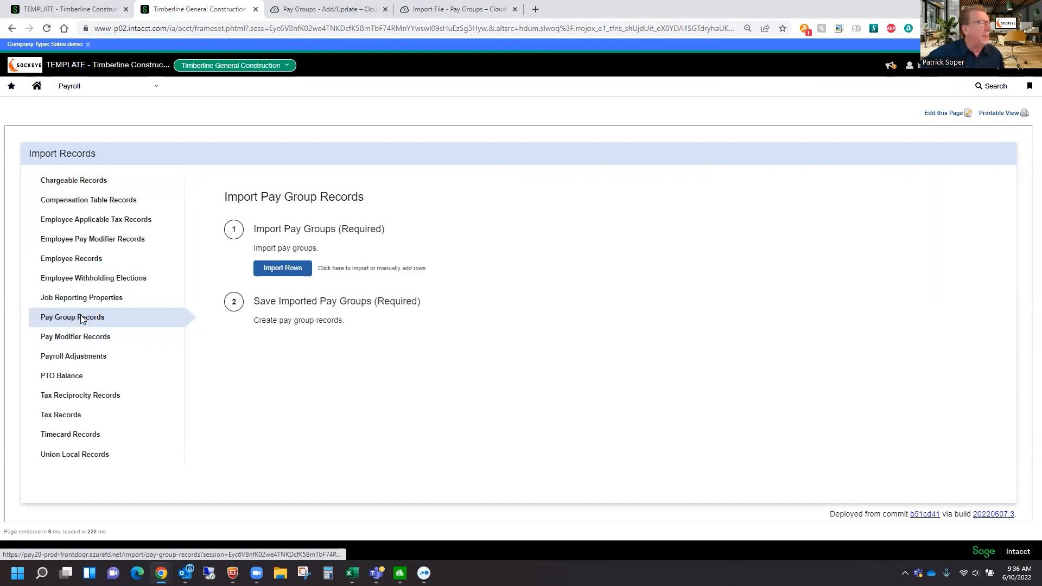
Upload Pay Groups.xlsx as the pay group import file, using its Pay Groups sheet, and accept the column mapping.
left_click(283, 269)
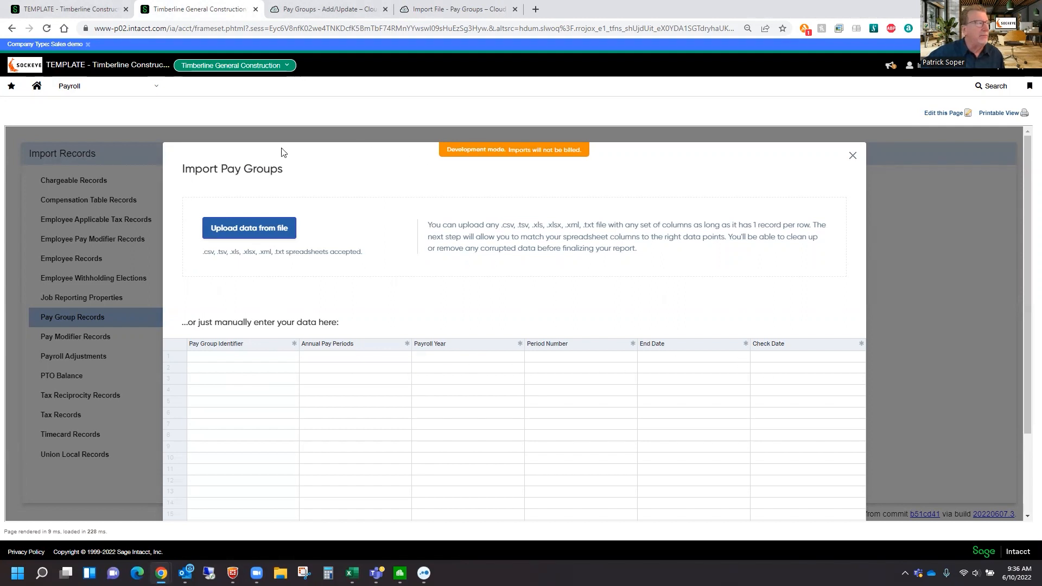
left_click(247, 229)
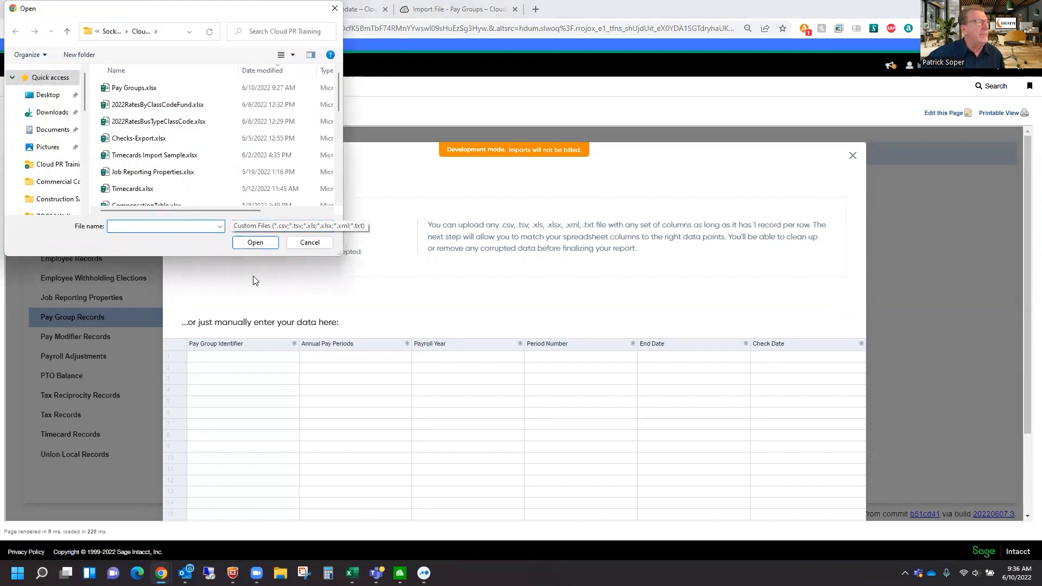
left_click(133, 88)
left_click(244, 242)
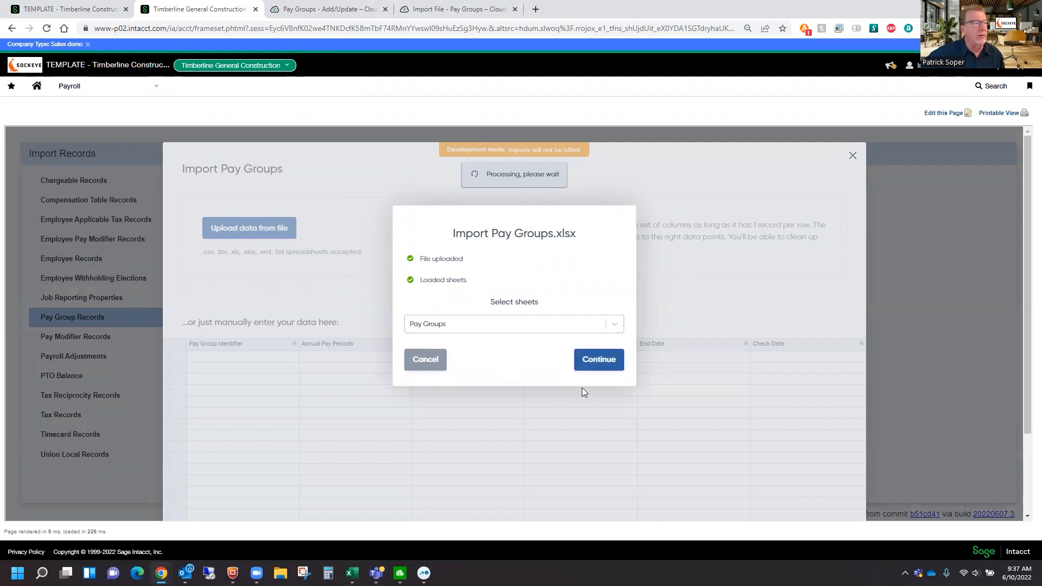
left_click(599, 359)
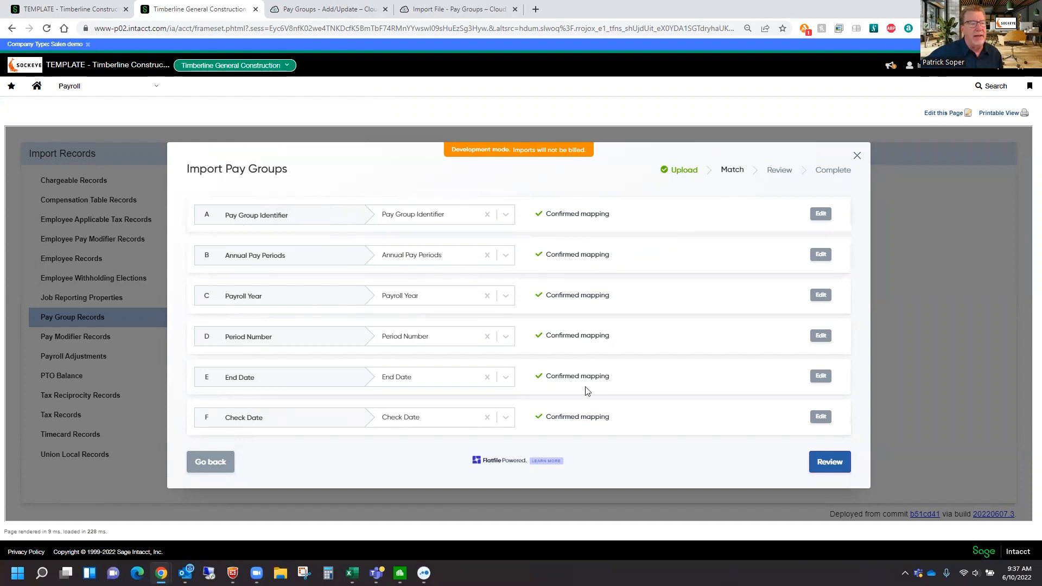
left_click(828, 464)
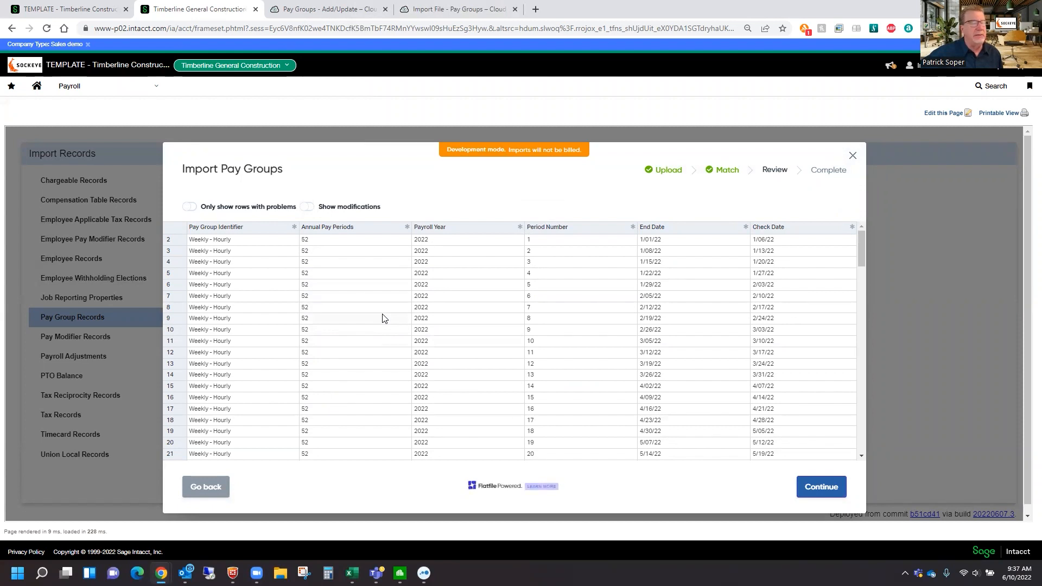
Check the uploaded pay group rows for problems and for modifications, restoring the full row list after each check.
left_click(191, 206)
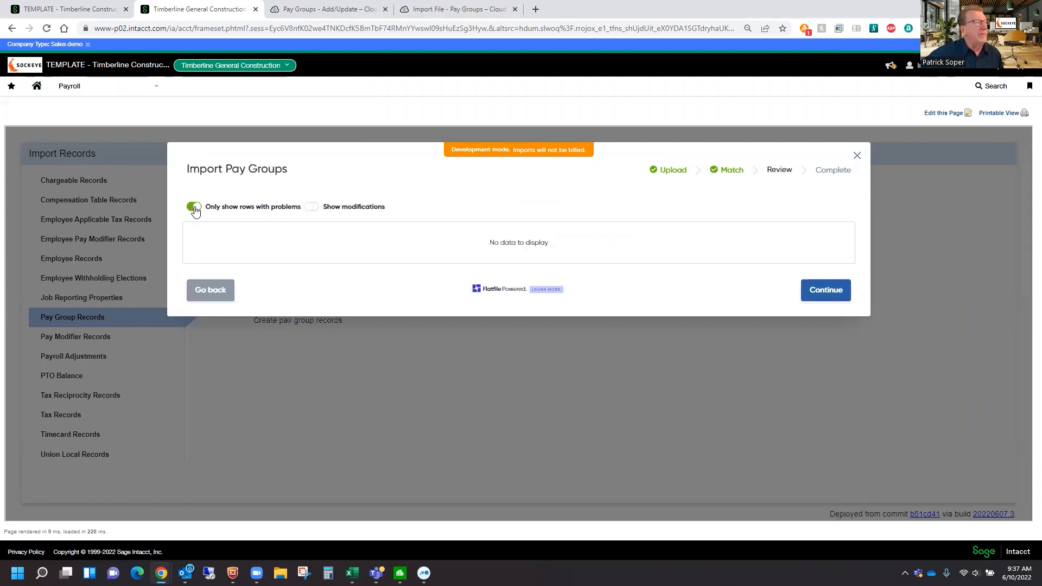
left_click(190, 210)
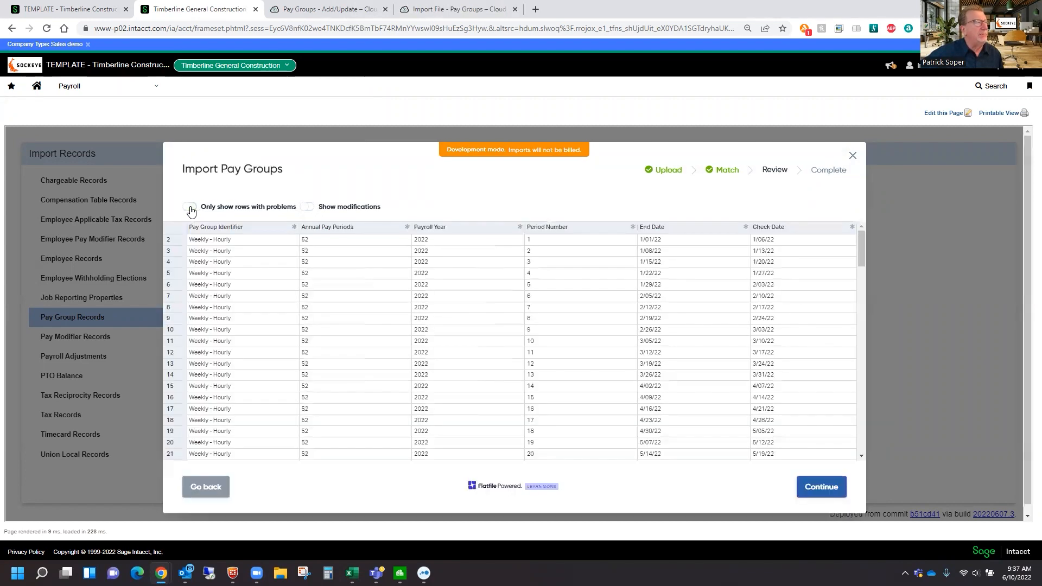
left_click(313, 211)
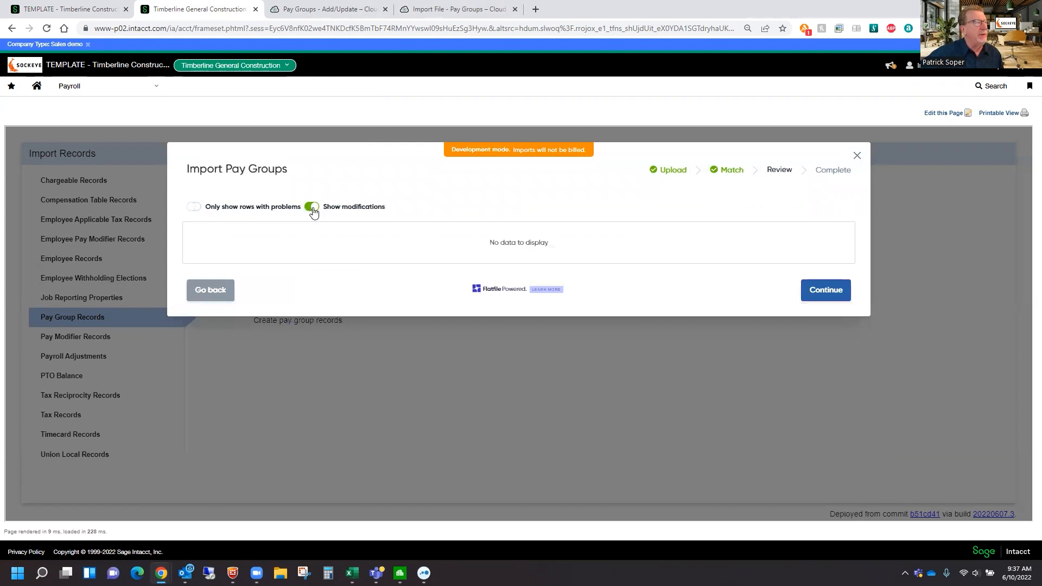
left_click(311, 208)
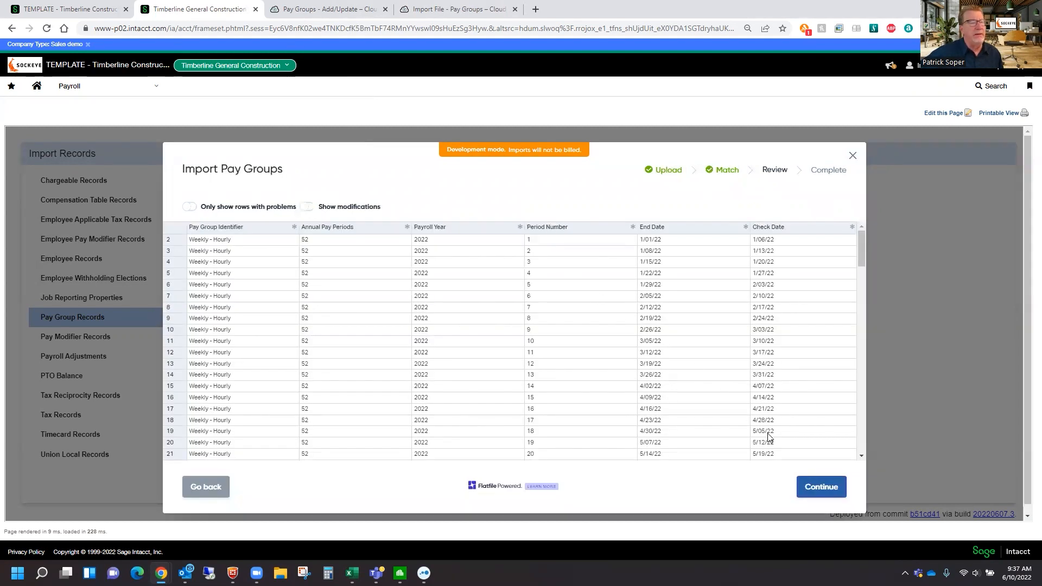
Submit the reviewed pay group rows and save them as pay group records.
left_click(817, 490)
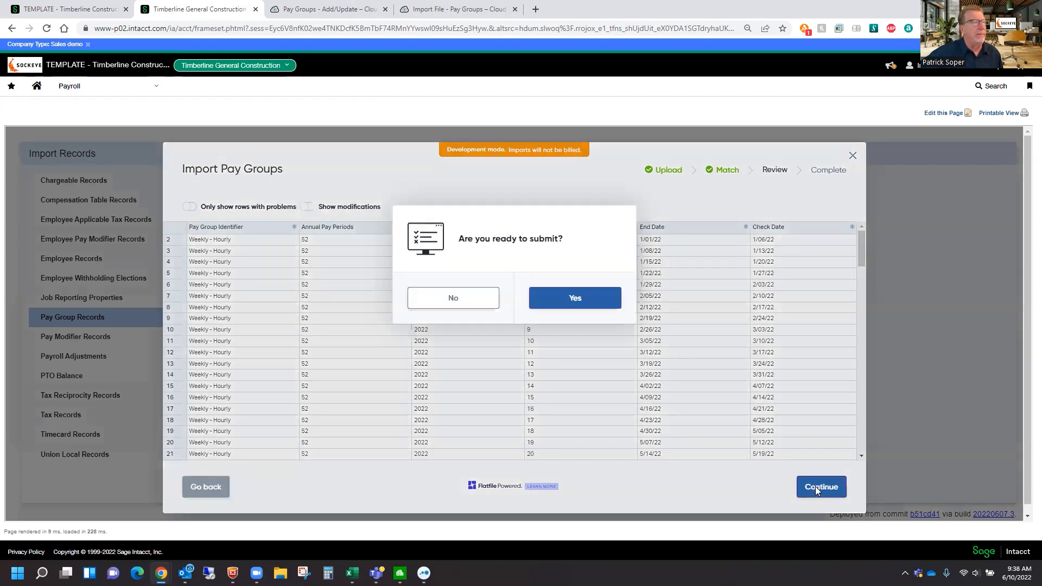
left_click(582, 301)
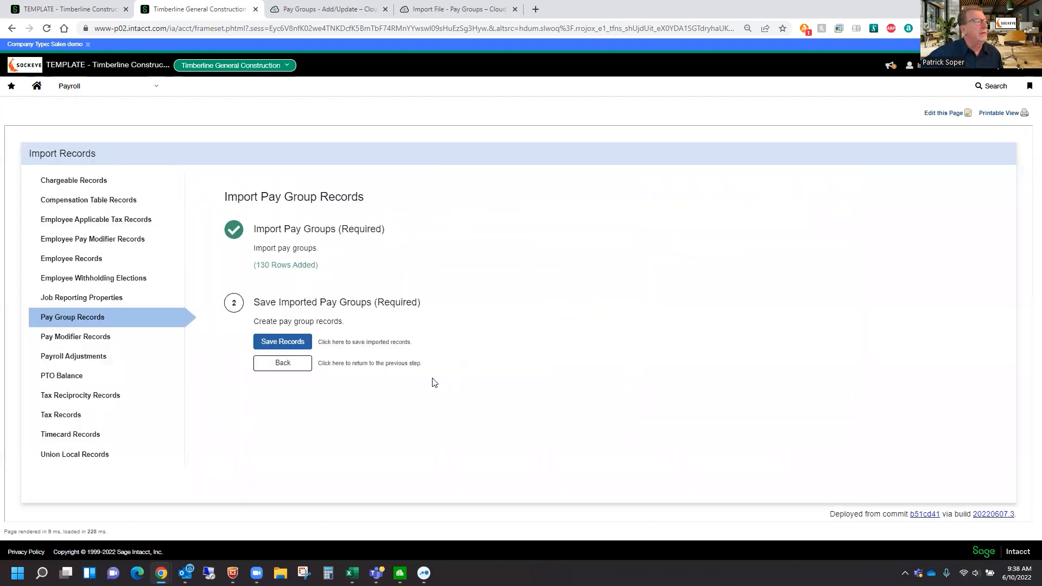
left_click(284, 342)
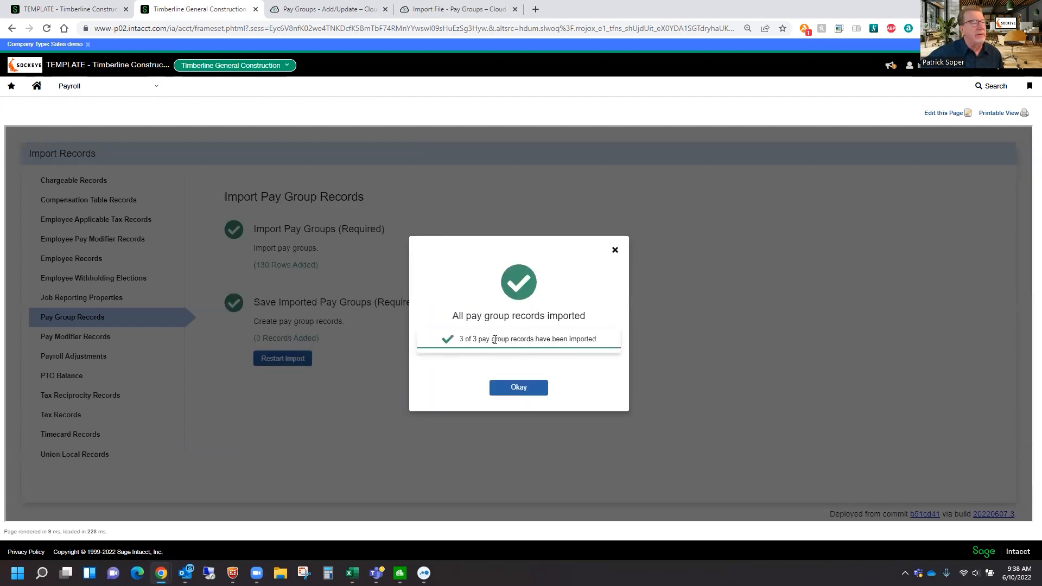
left_click(521, 390)
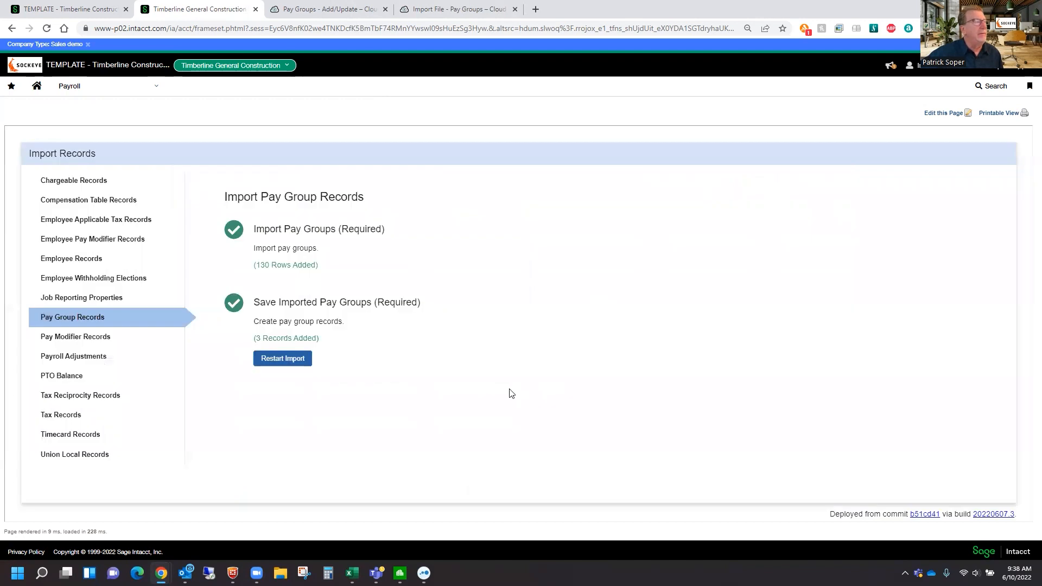
Open the Weekly - Hourly pay group and review its end dates and check dates for payroll year 2022.
left_click(81, 86)
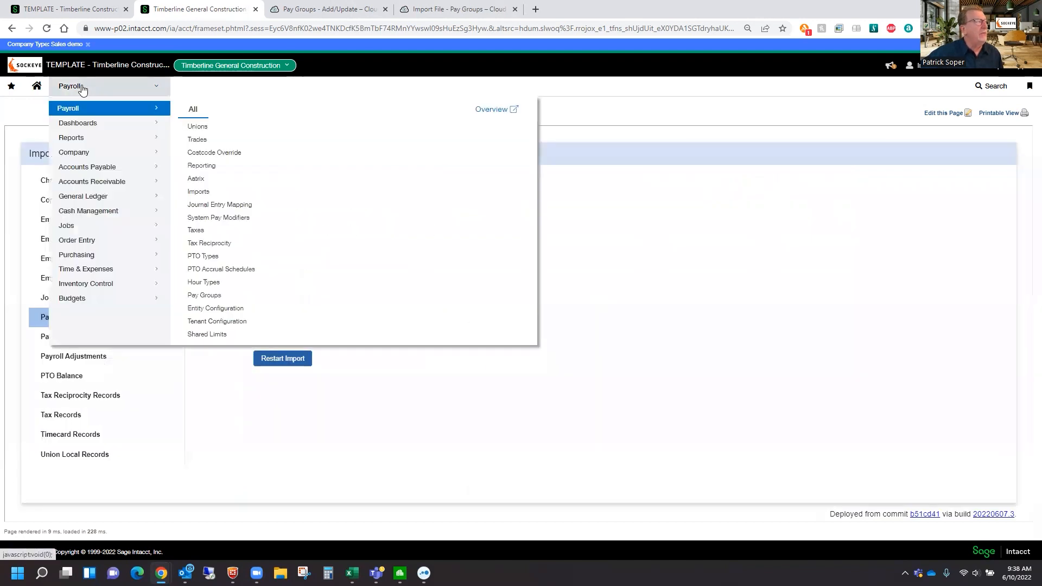
left_click(205, 295)
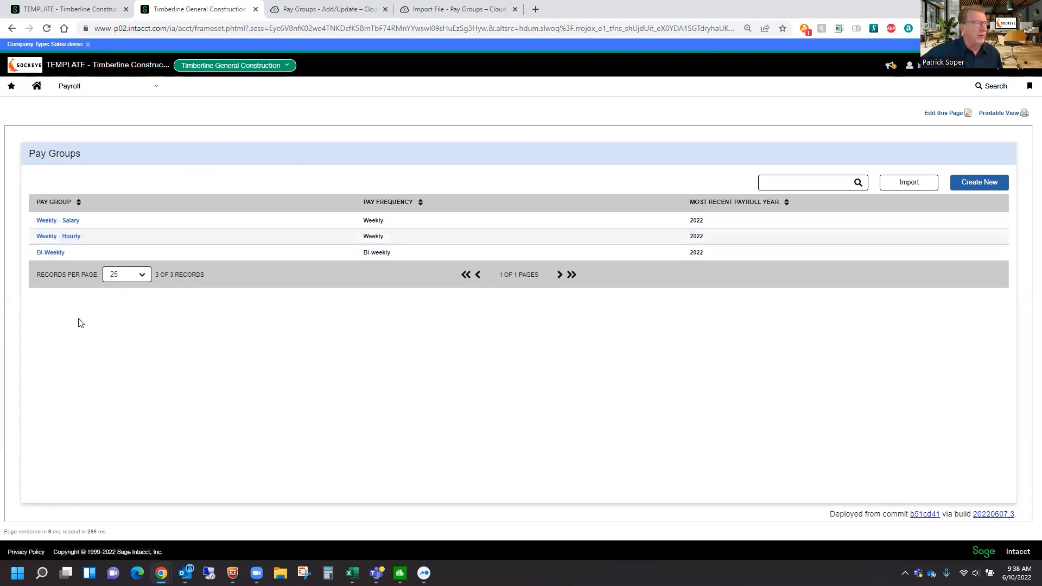
left_click(49, 238)
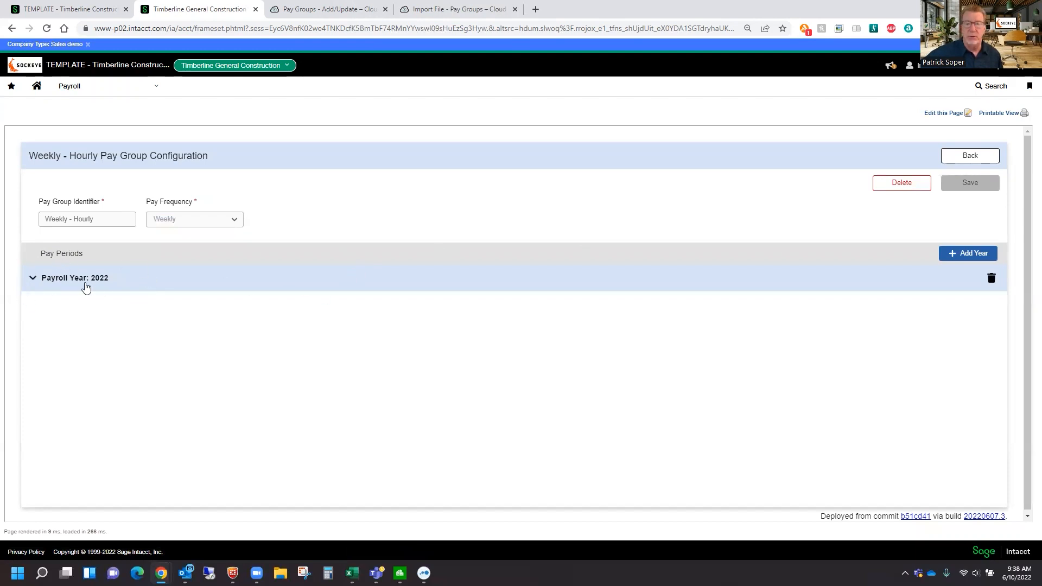
left_click(33, 282)
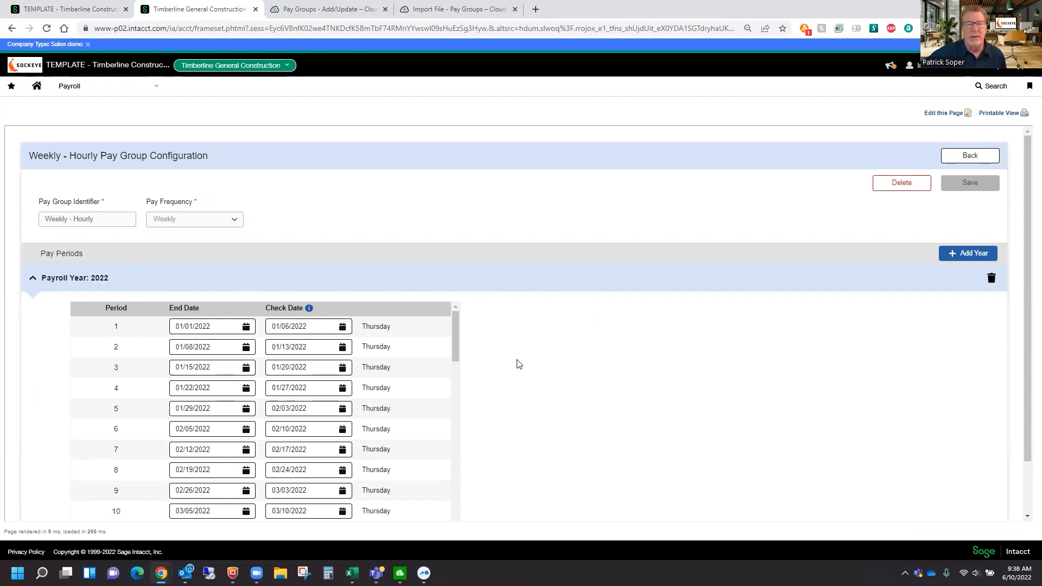
scroll(518, 362, "down", 2)
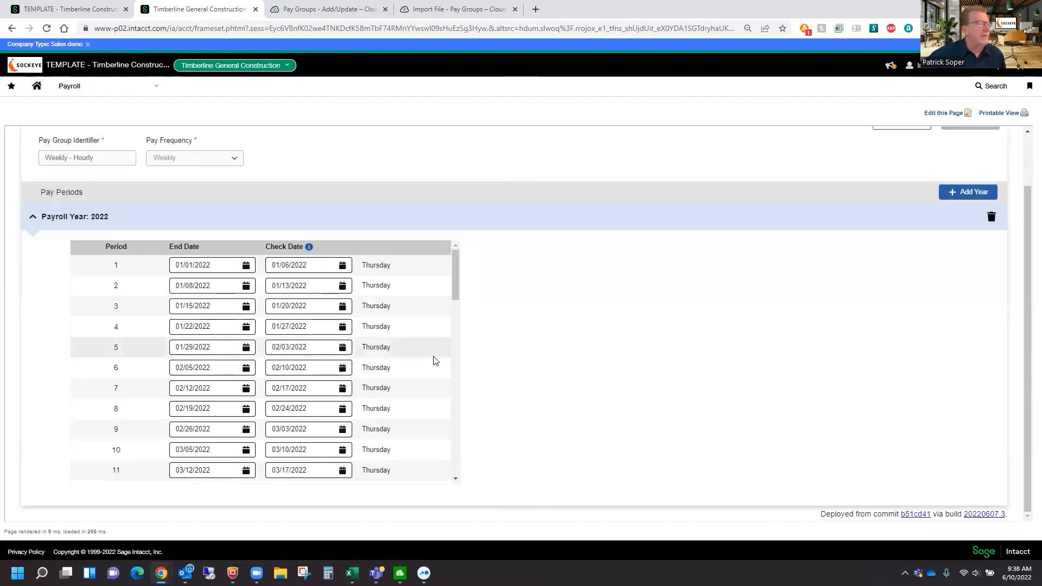
scroll(434, 361, "down", 15)
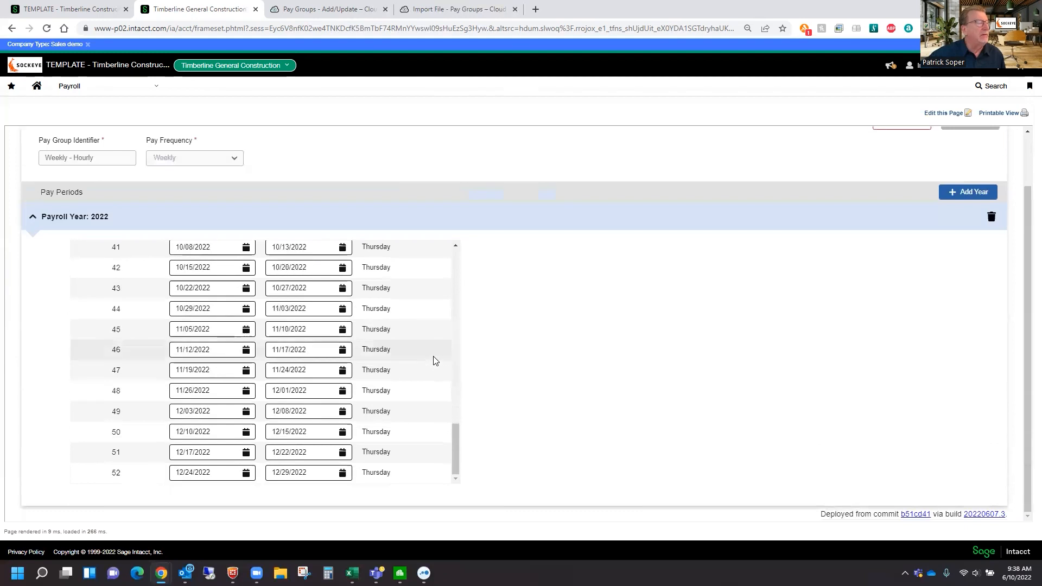
Set the check date of pay period 47 to 11/23/2022, save the pay group and return to the pay groups list.
left_click(342, 370)
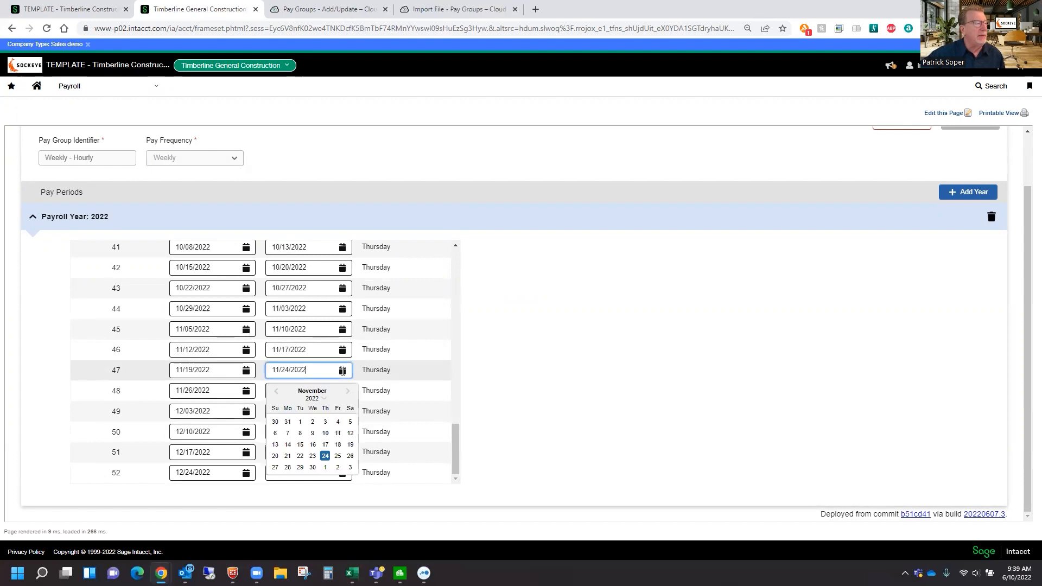
left_click(313, 457)
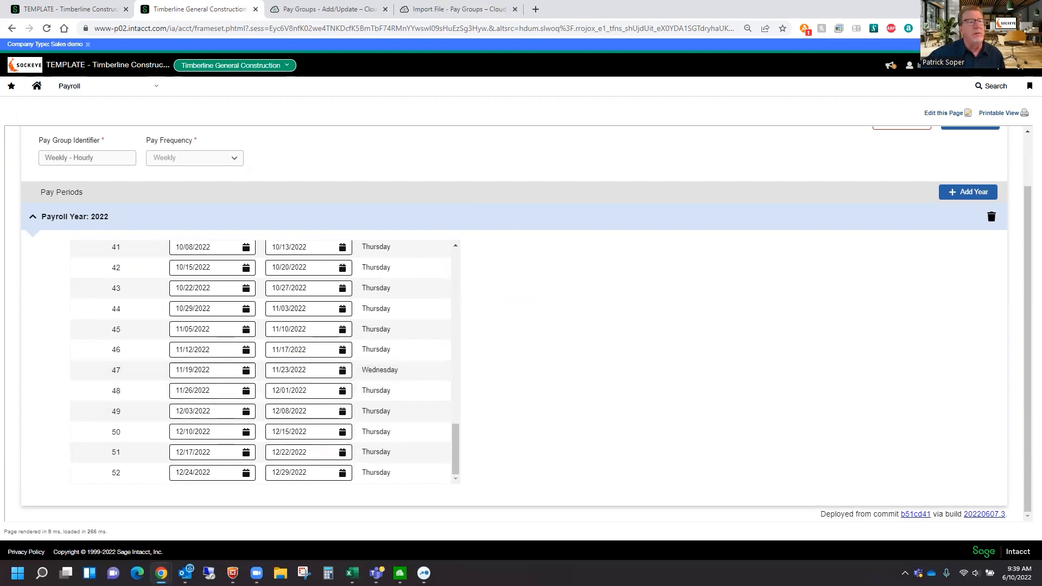
scroll(1025, 204, "up", 2)
left_click(980, 167)
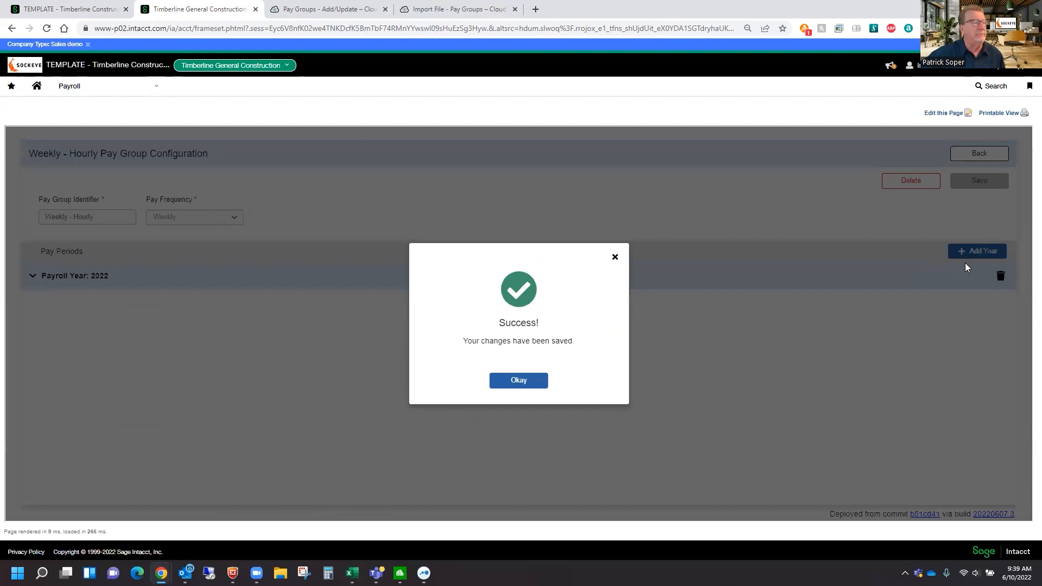
left_click(512, 379)
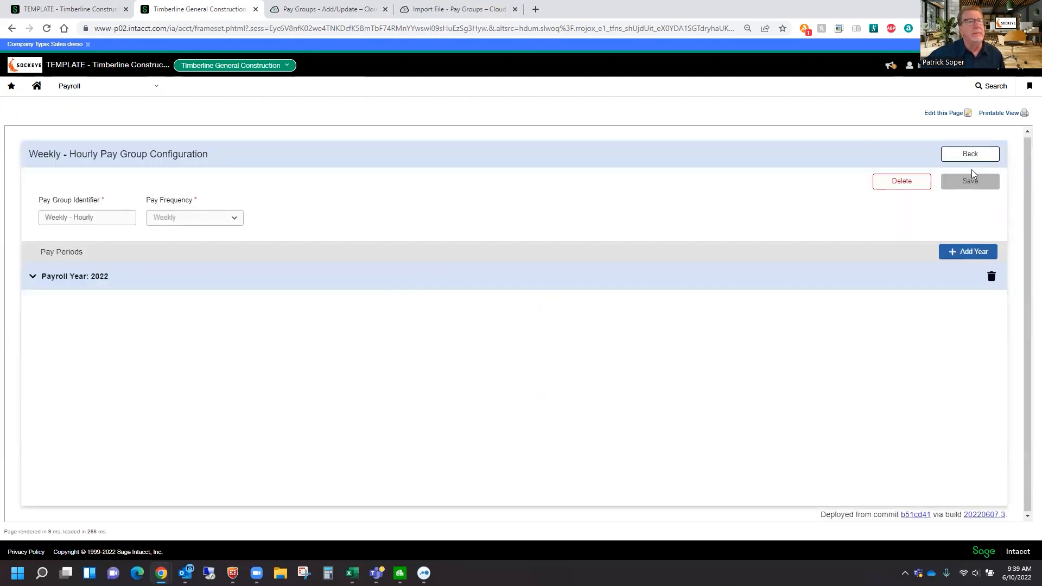
left_click(969, 155)
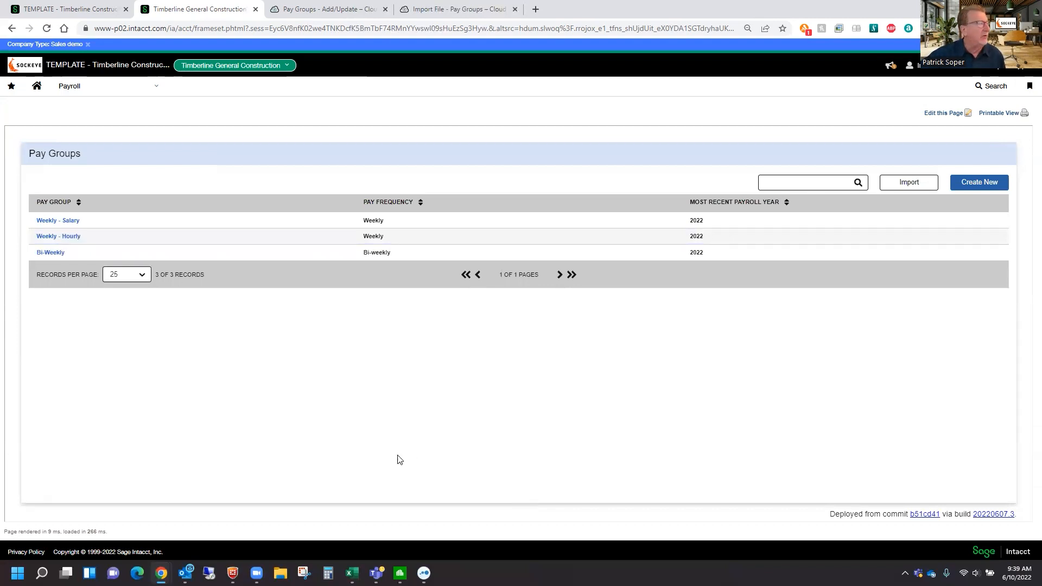
Reopen the Weekly - Hourly pay group and check its payroll year 2022 end dates and check dates through period 52.
left_click(62, 236)
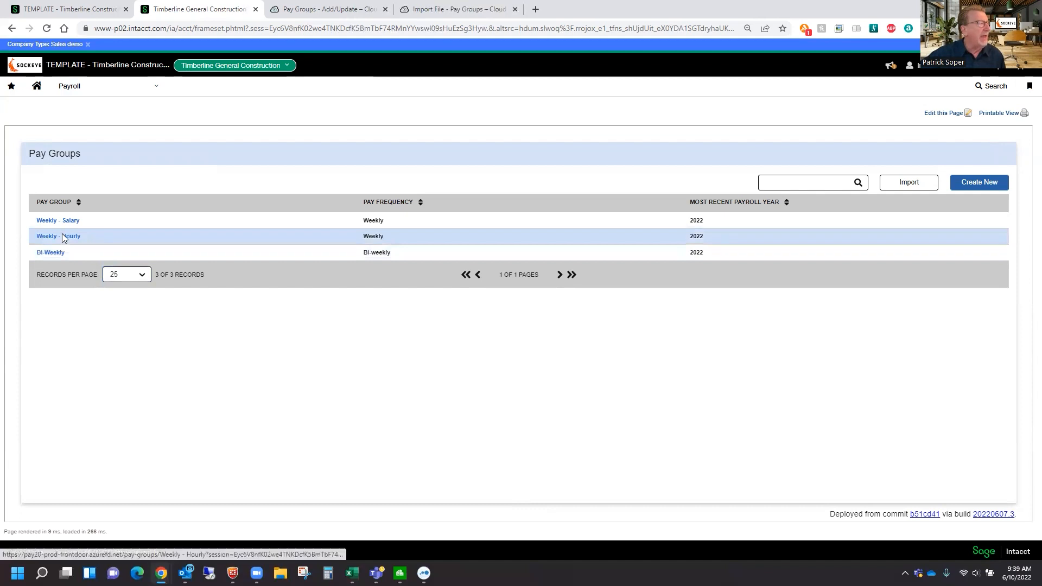
left_click(60, 285)
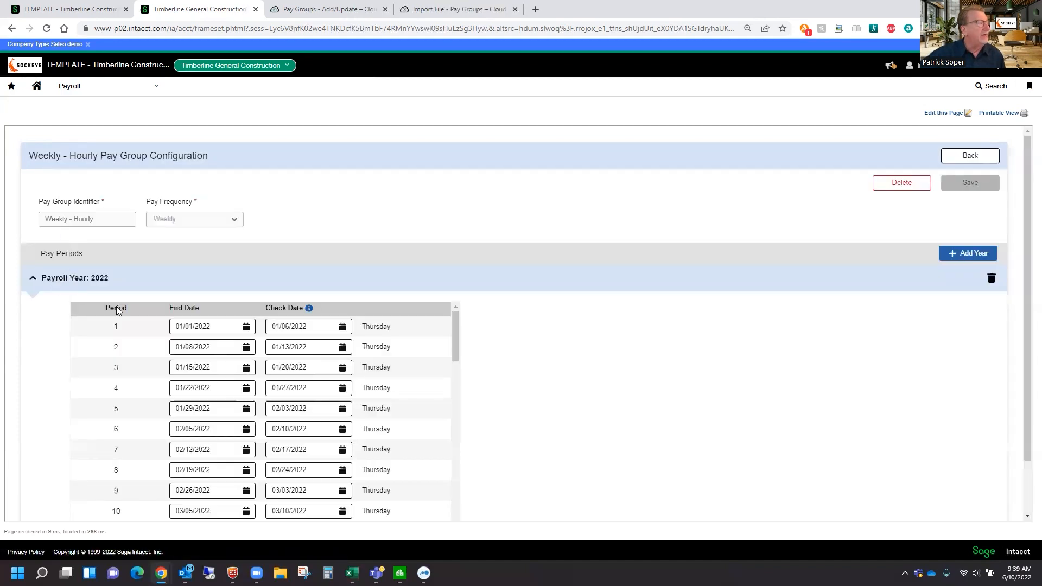
scroll(510, 366, "down", 1)
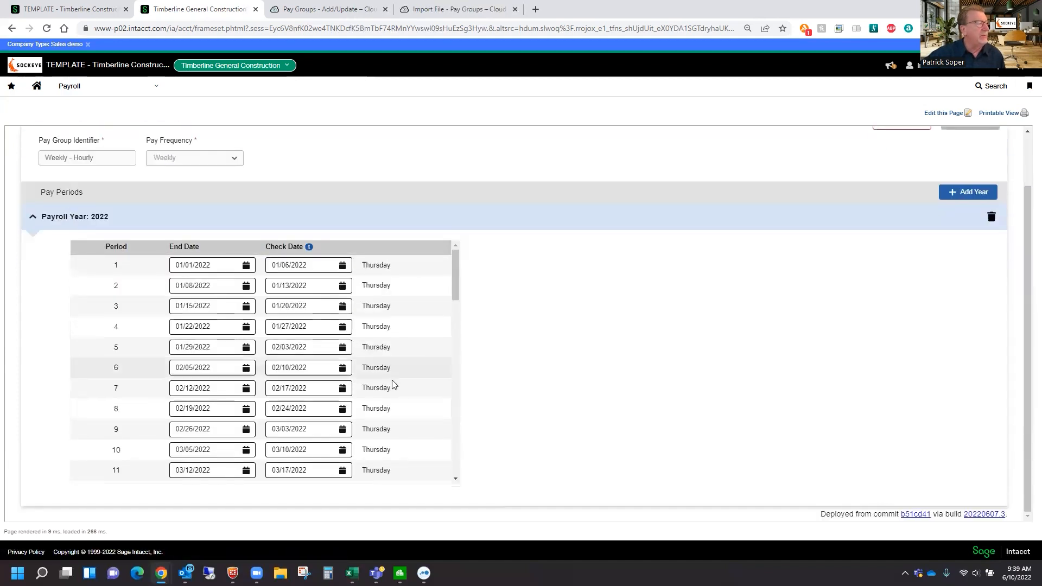
scroll(400, 398, "down", 15)
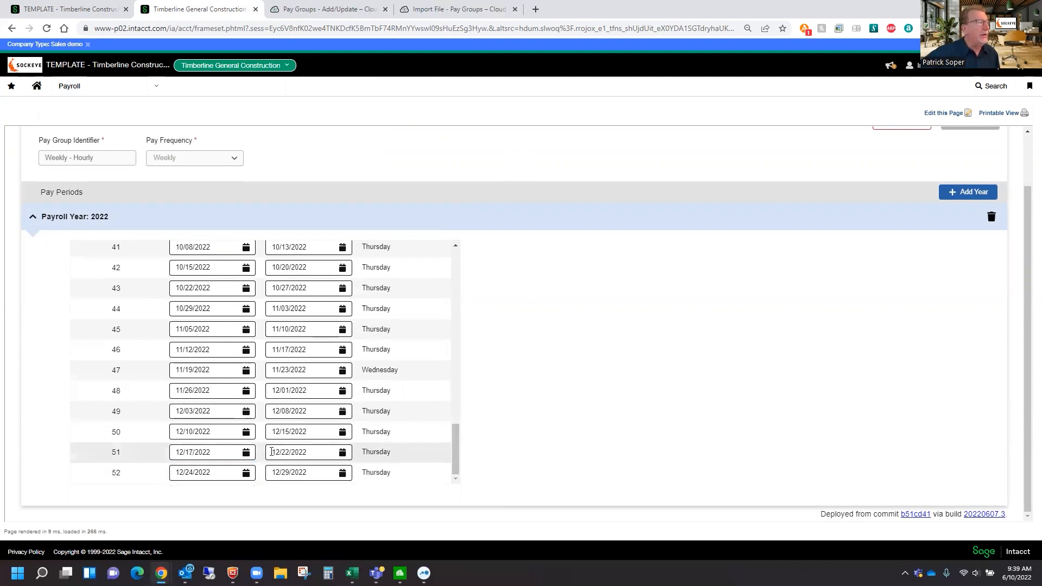
scroll(672, 383, "up", 2)
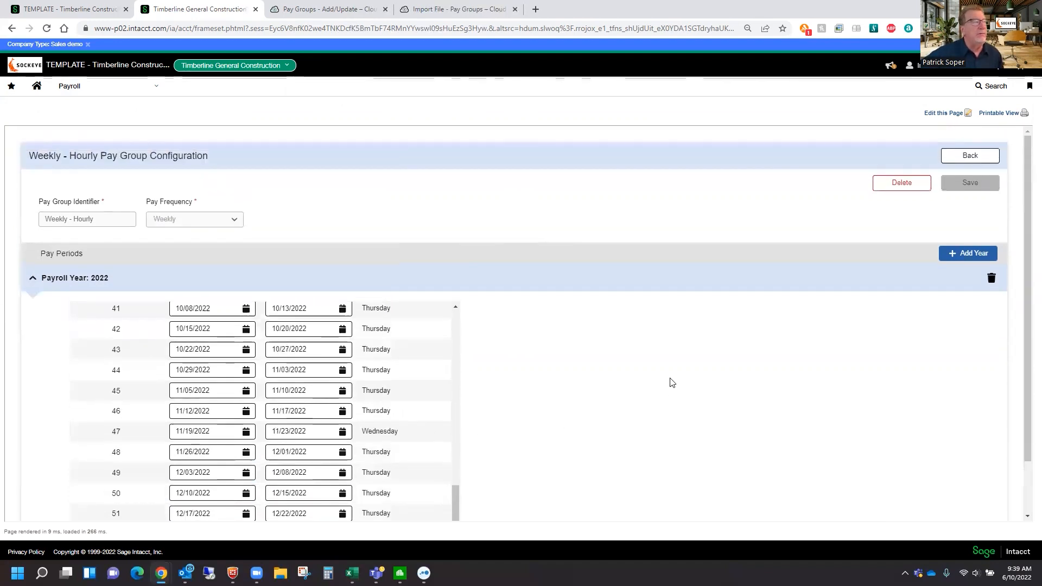
left_click(35, 281)
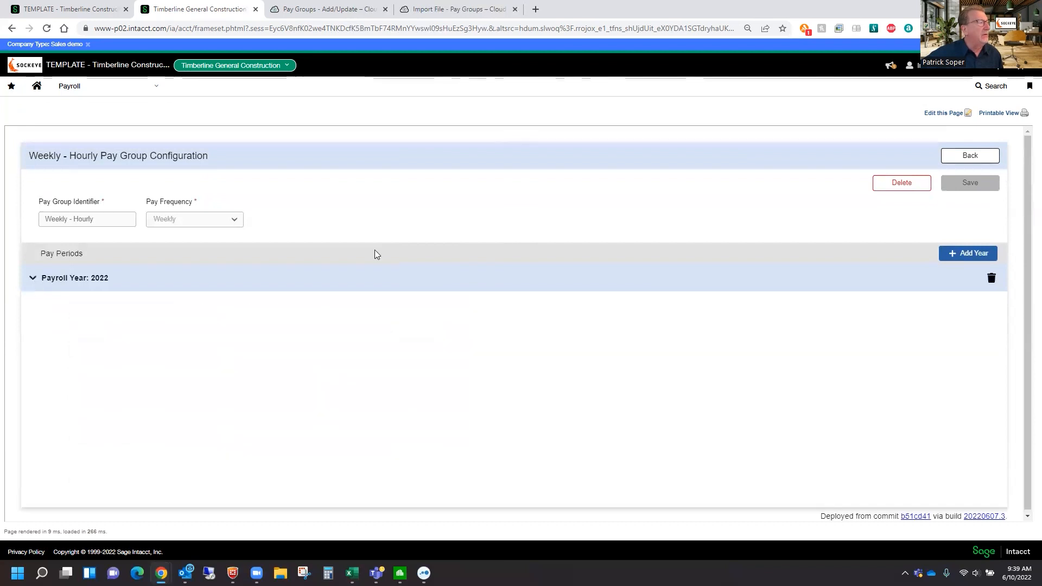
Try adding payroll year 2023 to the Weekly - Hourly pay group, inspect its proposed first dates, cancel and leave without saving.
left_click(965, 254)
left_click(494, 313)
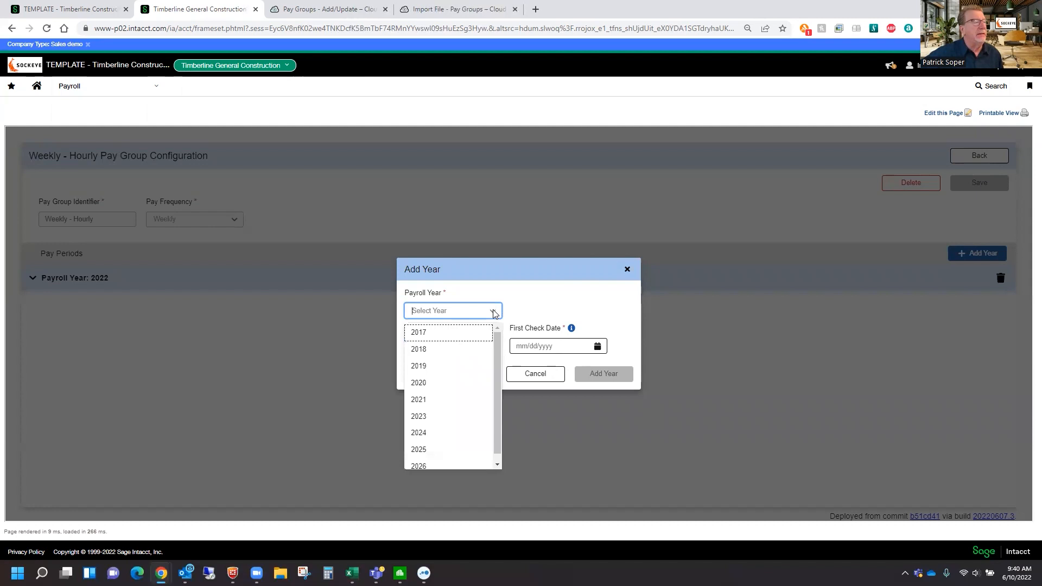
left_click(429, 417)
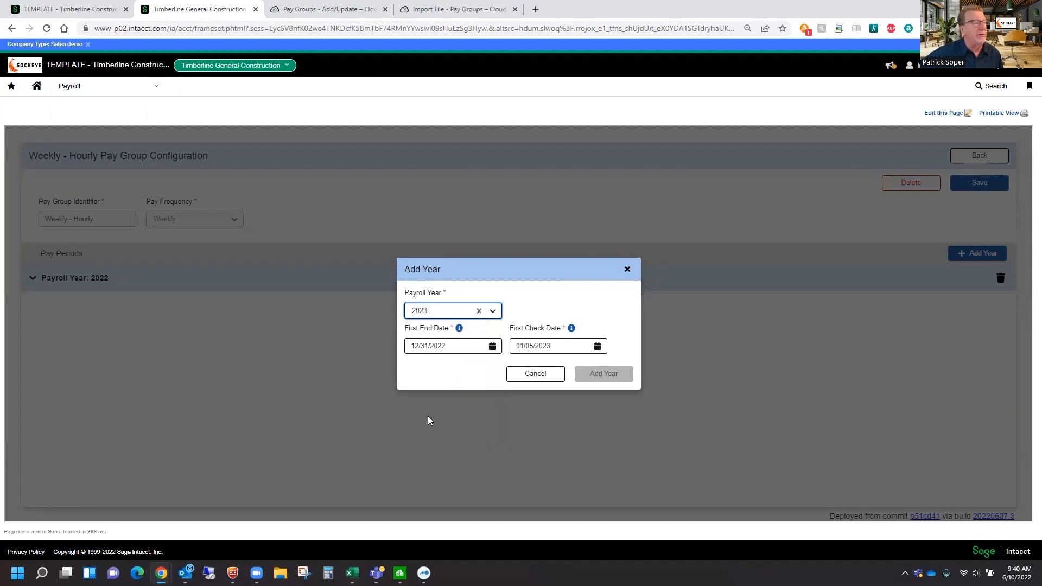
left_click(462, 347)
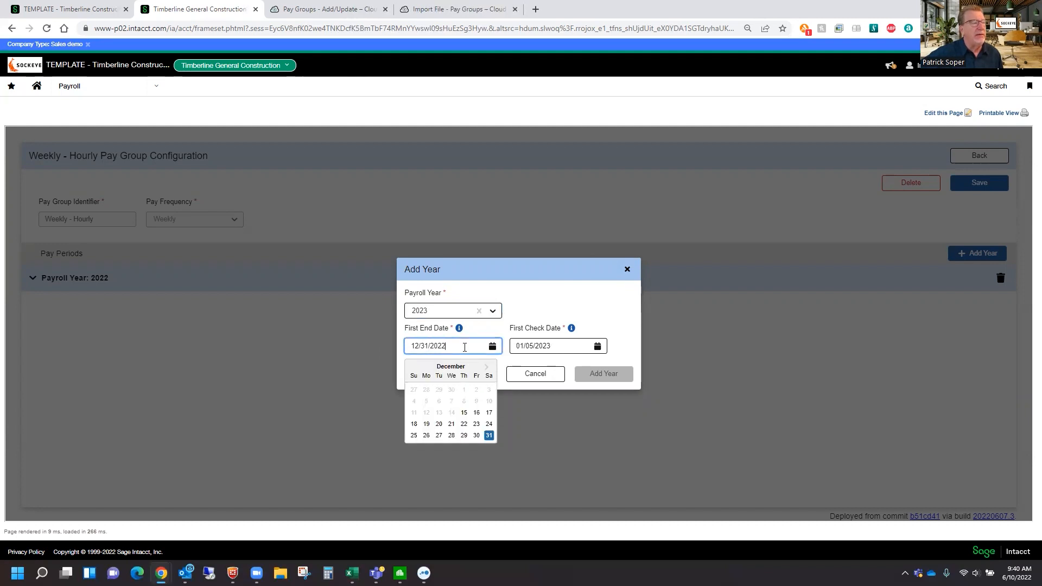
left_click(564, 292)
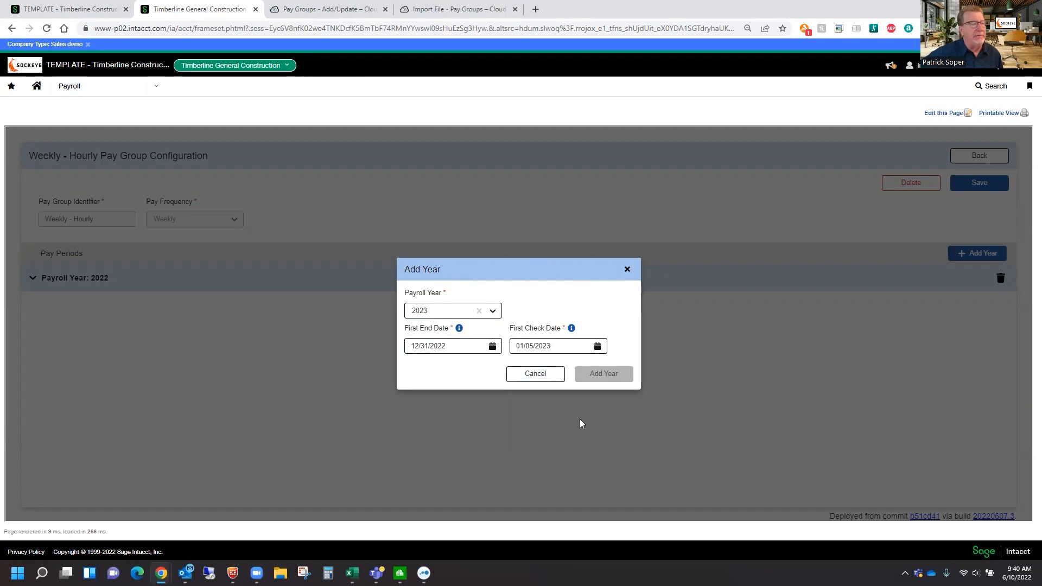
left_click(534, 374)
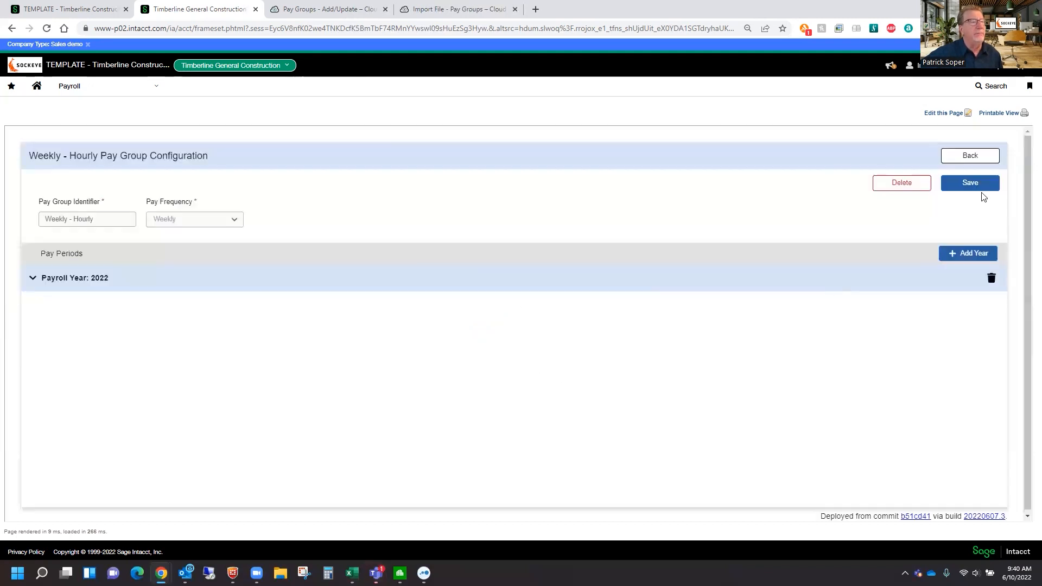
left_click(971, 156)
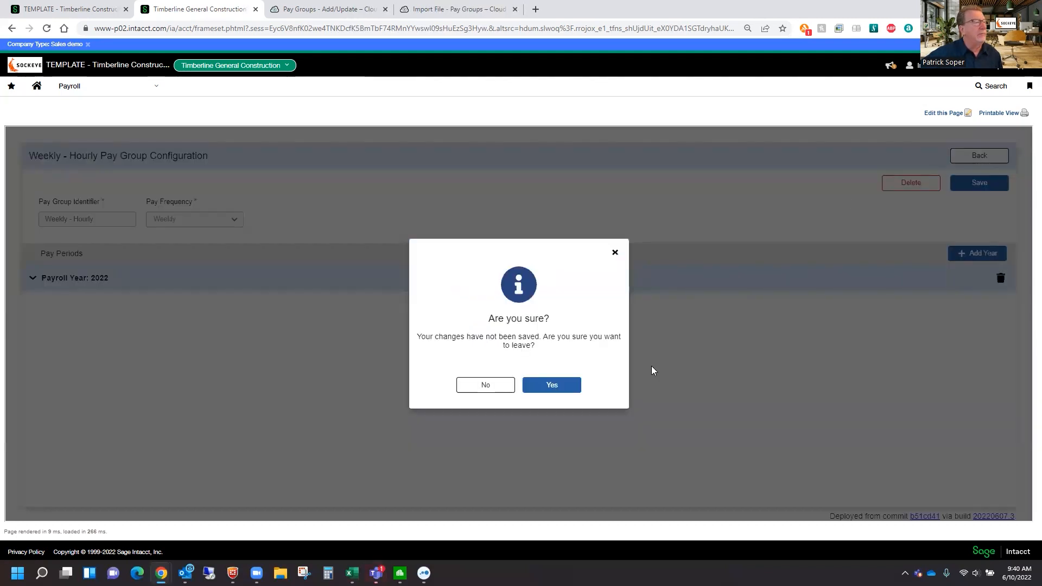
left_click(560, 386)
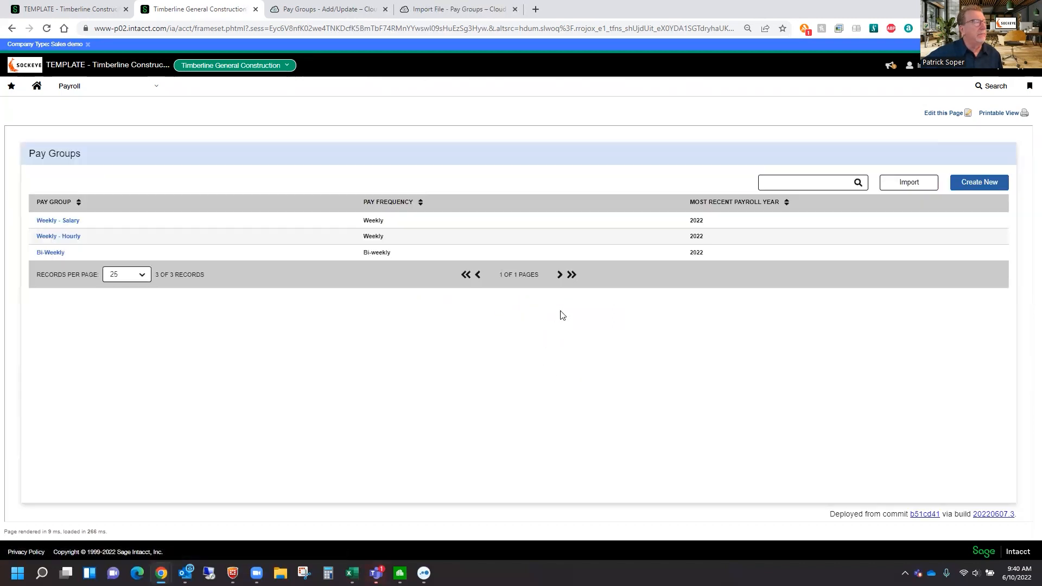